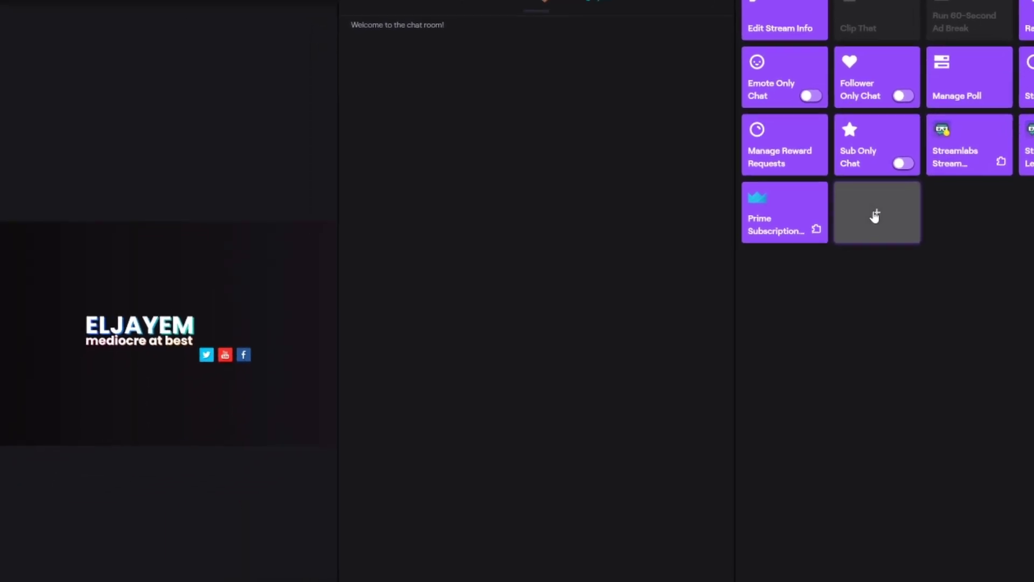
# Step: Browse the quick actions that can be added, including those for managing the stream and growing the community
pyautogui.click(831, 269)
pyautogui.scroll(-2, 503, 276)
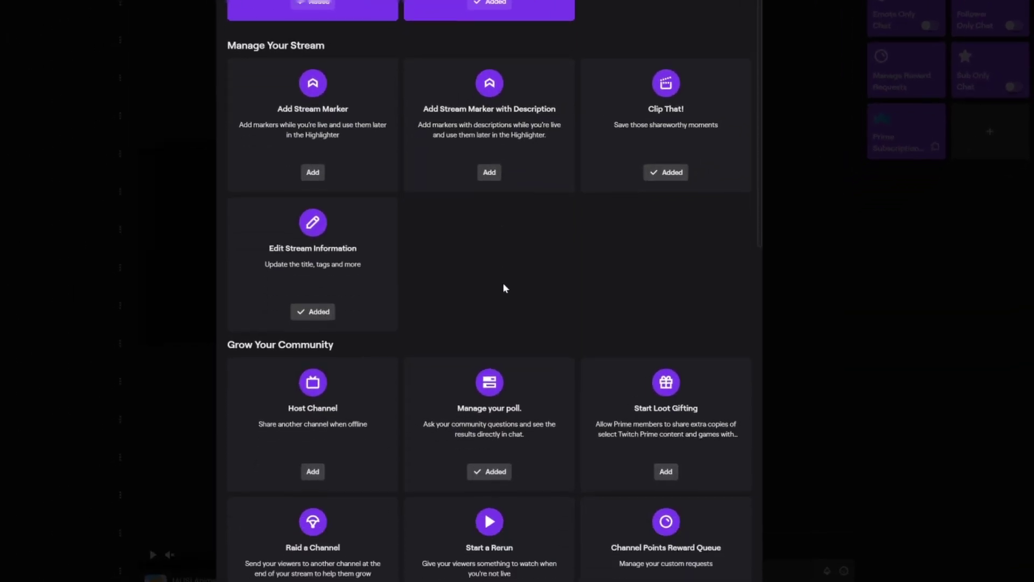
pyautogui.scroll(-2, 502, 282)
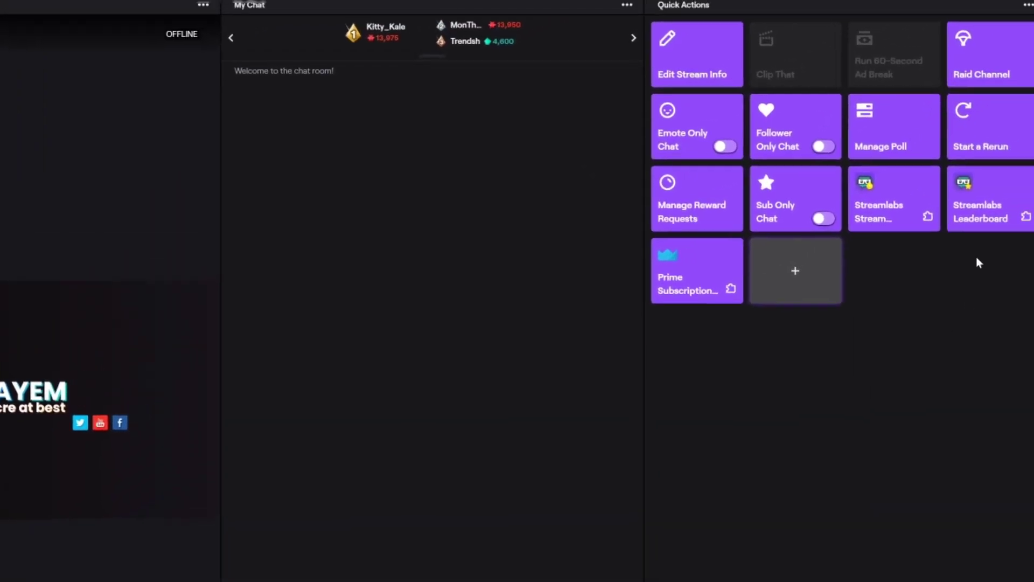
# Step: Open the rerun setup and remove both 5 May 2020 archive videos from the rerun queue
pyautogui.click(976, 138)
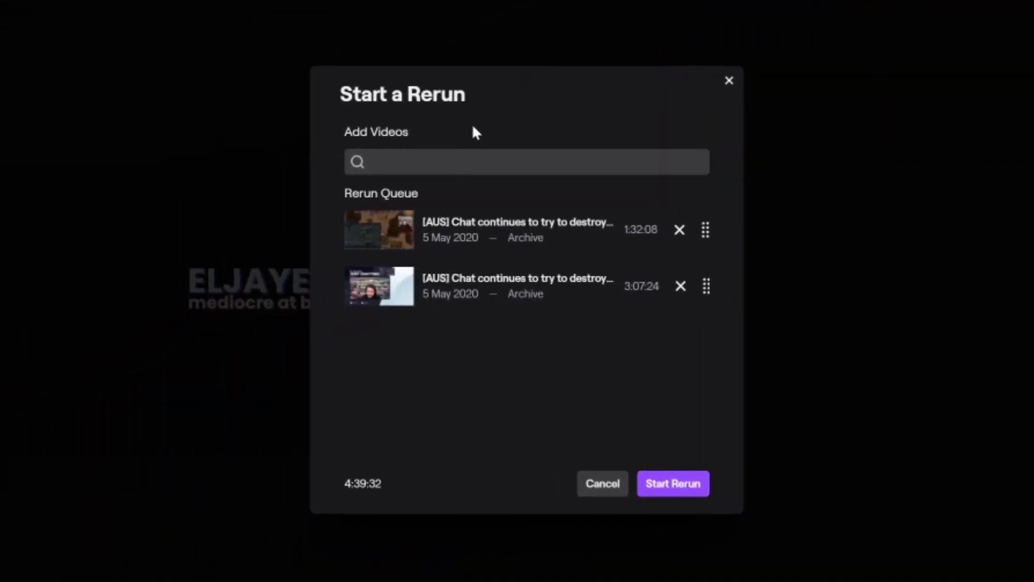
pyautogui.click(680, 230)
pyautogui.click(681, 230)
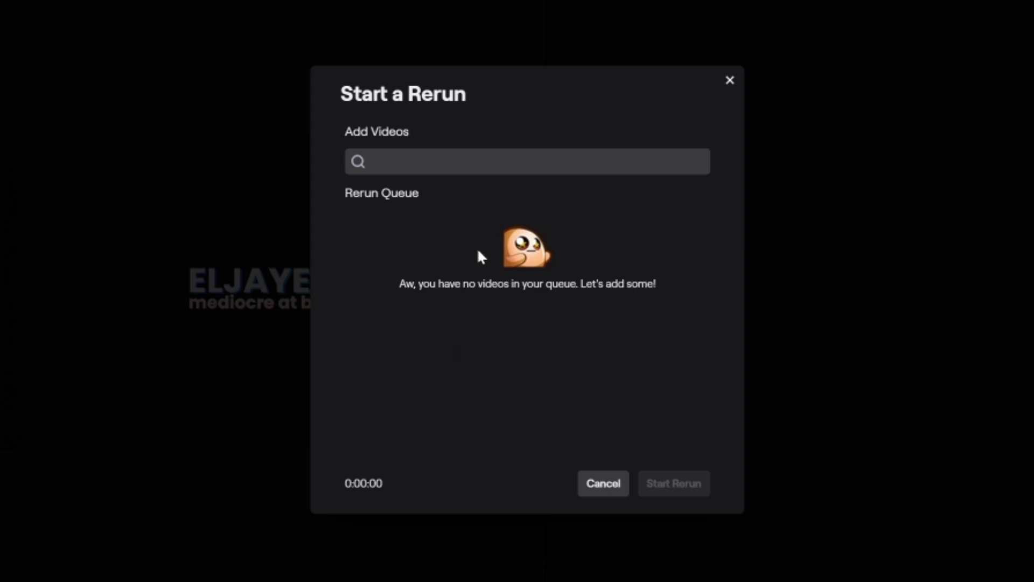
# Step: Search the rerun videos for "Breath of the wild" and add the 13 Jun 2020 Blind Playthrough archive to the queue
pyautogui.click(377, 162)
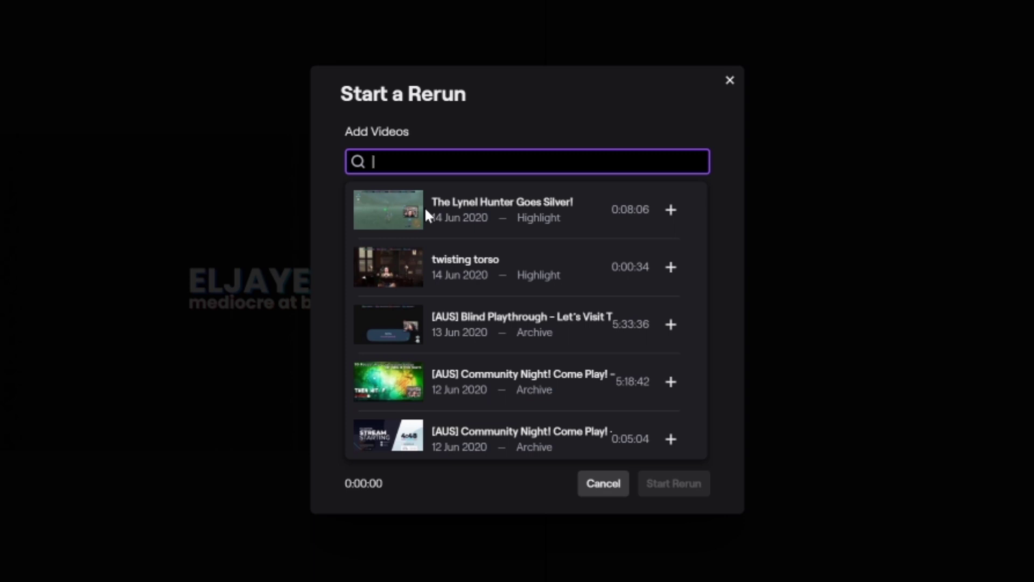
pyautogui.scroll(-3, 426, 213)
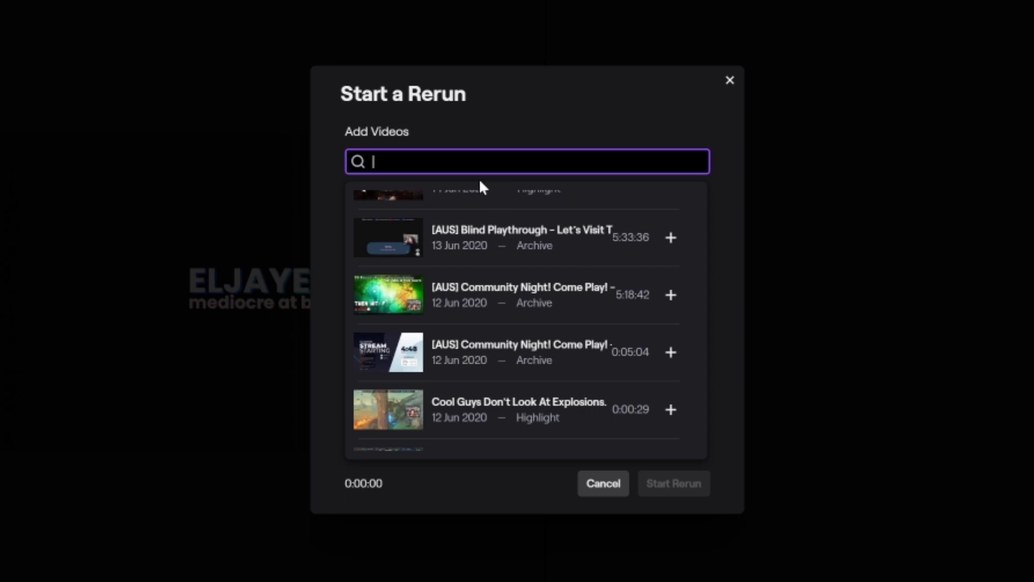
pyautogui.write('Breath of the wild')
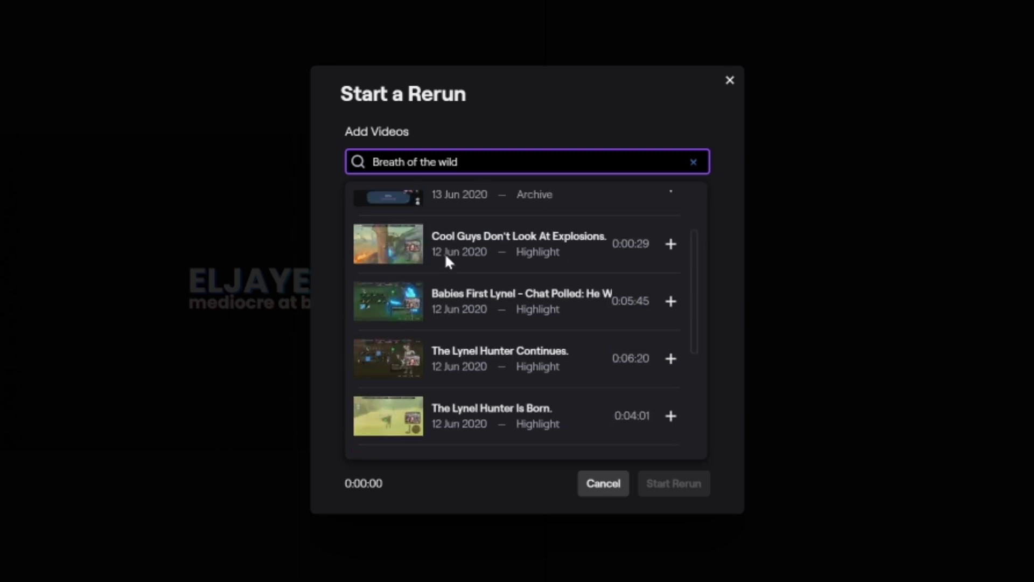
pyautogui.scroll(2, 474, 248)
pyautogui.scroll(-5, 571, 274)
pyautogui.scroll(5, 629, 329)
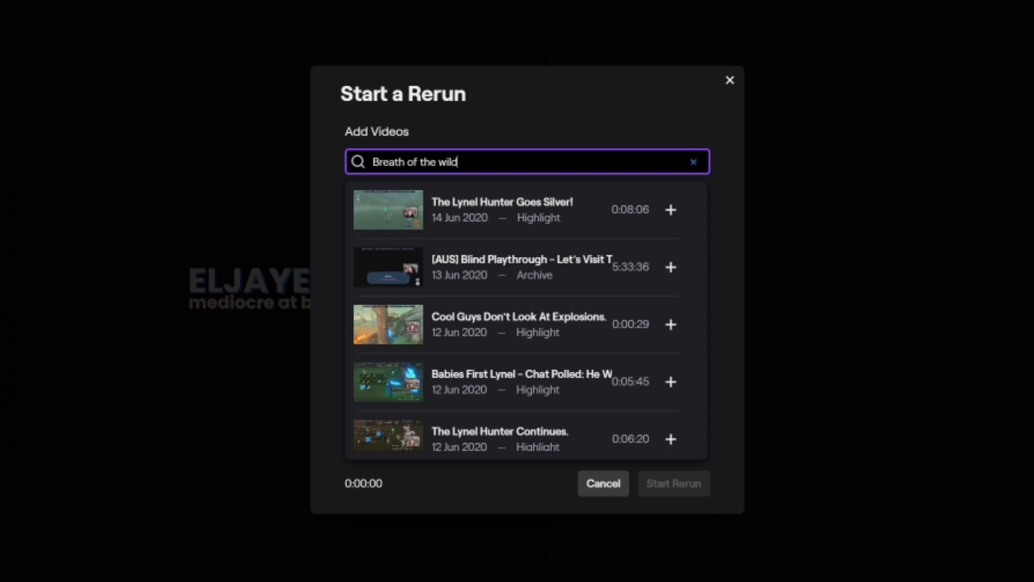
pyautogui.click(672, 268)
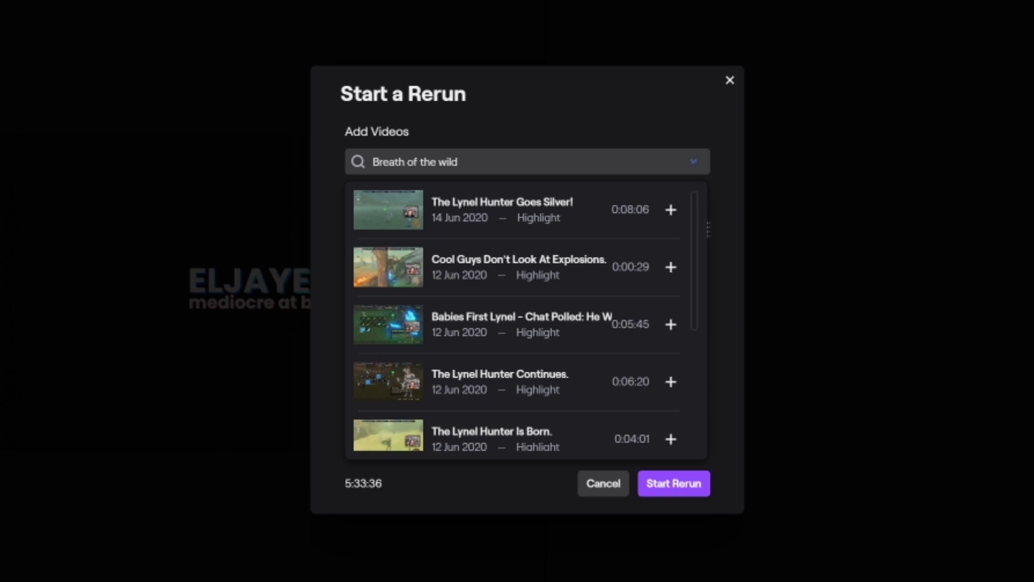
# Step: Clear the video search text and leave the rerun setup without starting the rerun
pyautogui.click(700, 161)
pyautogui.press('BackSpace')
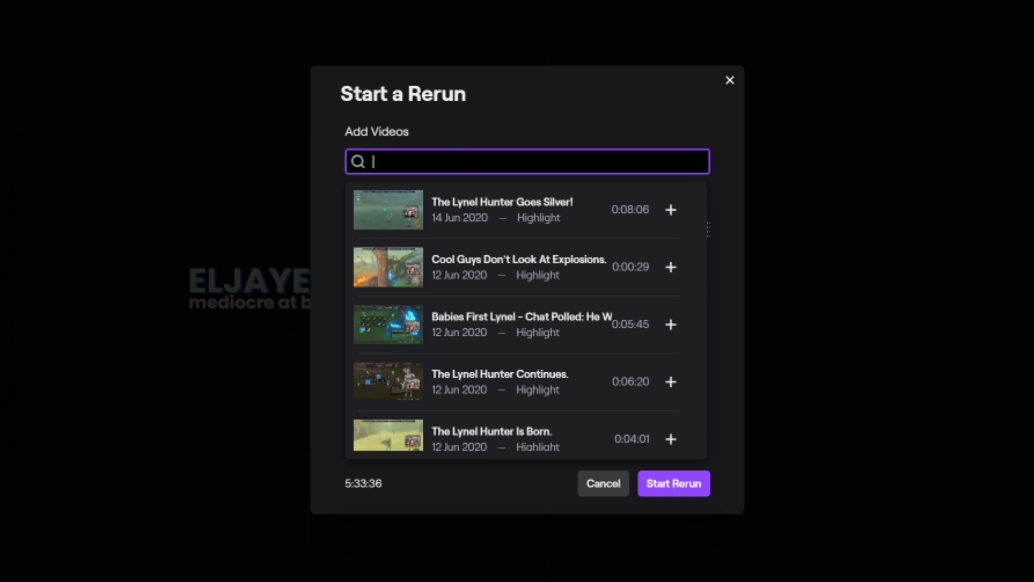
pyautogui.click(655, 117)
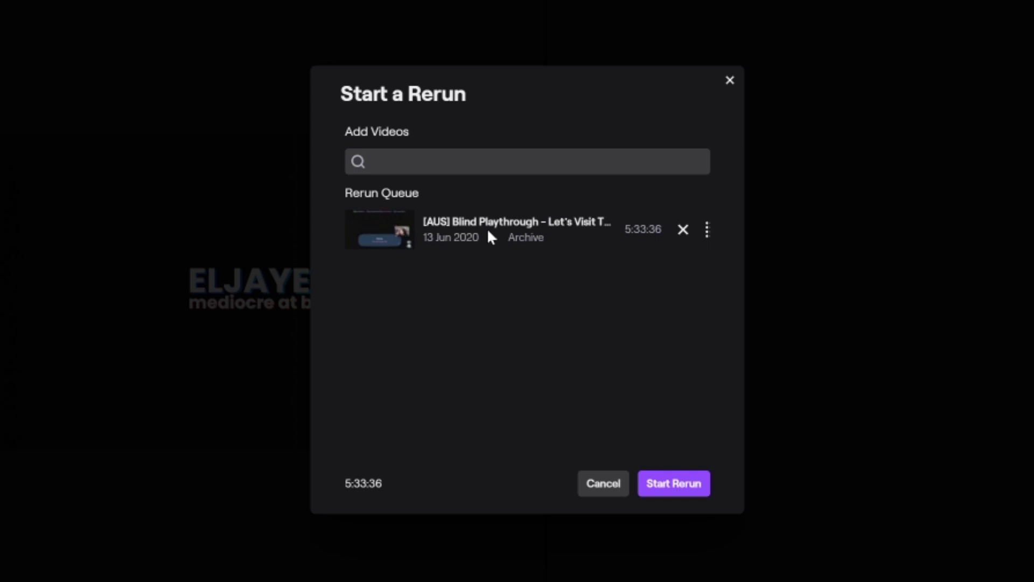
pyautogui.click(704, 494)
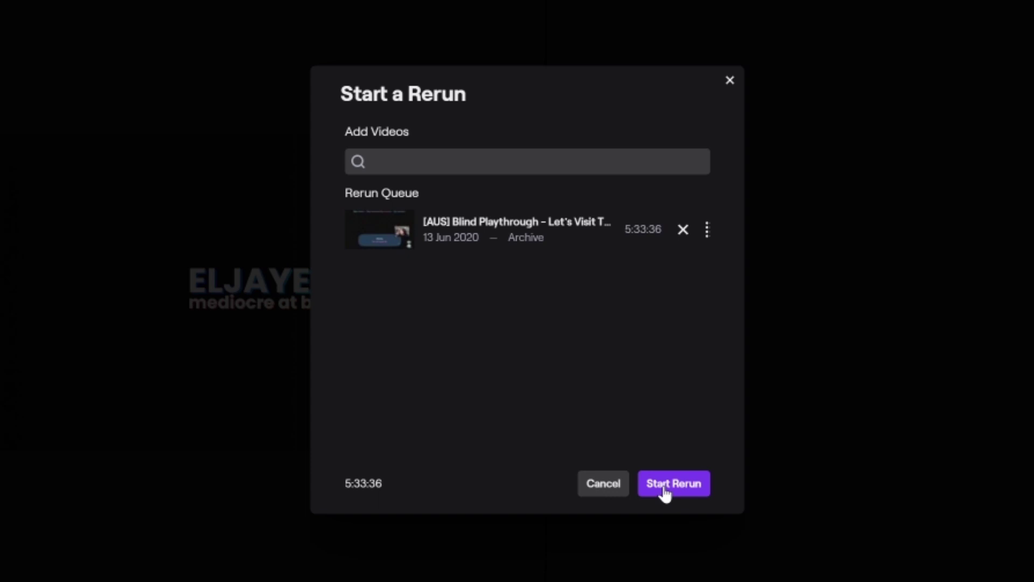
pyautogui.click(606, 486)
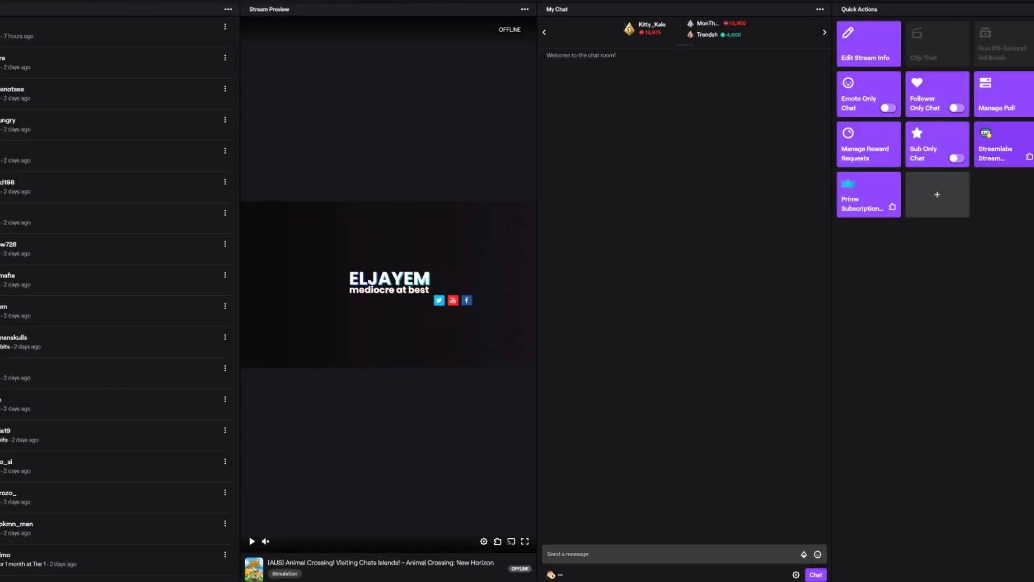
# Step: Reopen the rerun setup and add the highlight "The Lynel Hunter Goes Silver!" to the queue
pyautogui.click(1002, 146)
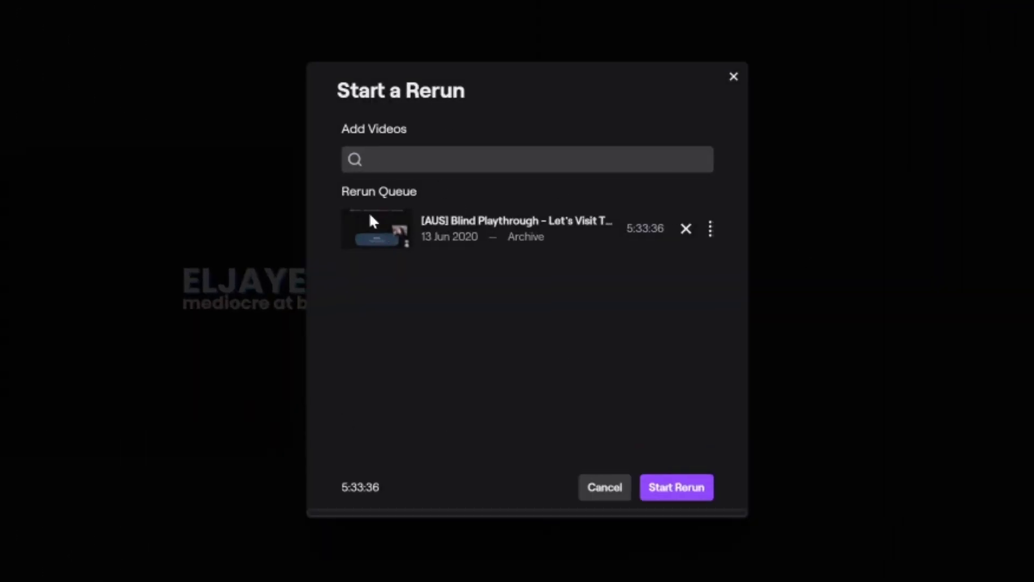
pyautogui.click(464, 159)
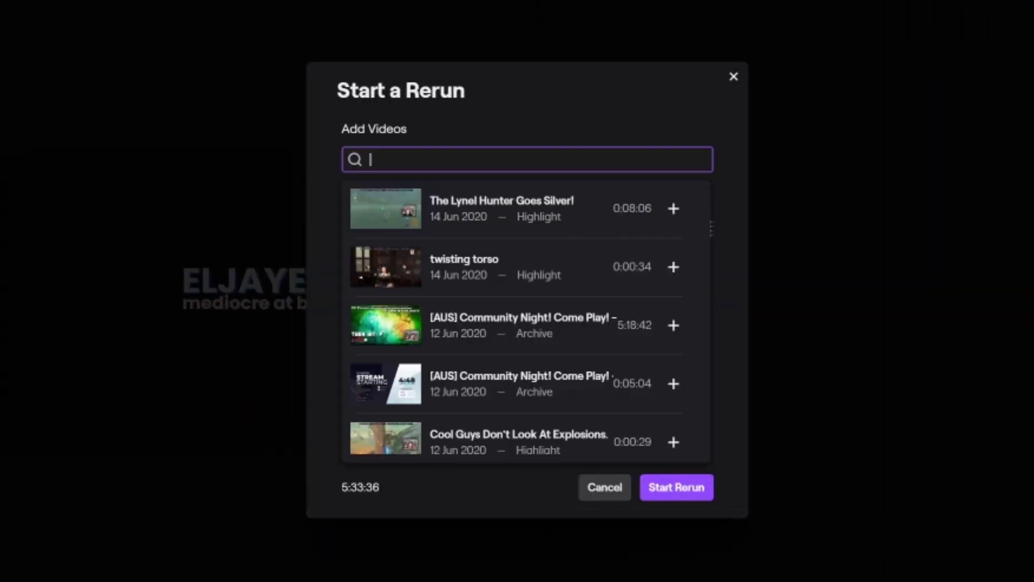
pyautogui.click(674, 208)
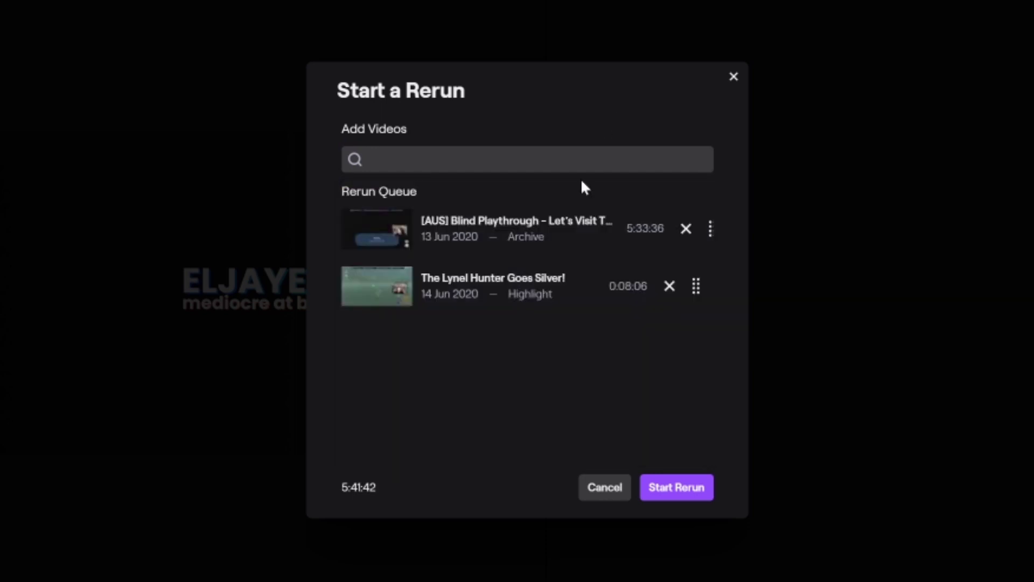
# Step: Remove The Lynel Hunter highlight and the Blind Playthrough archive from the rerun queue, and close the rerun setup
pyautogui.click(669, 286)
pyautogui.click(686, 229)
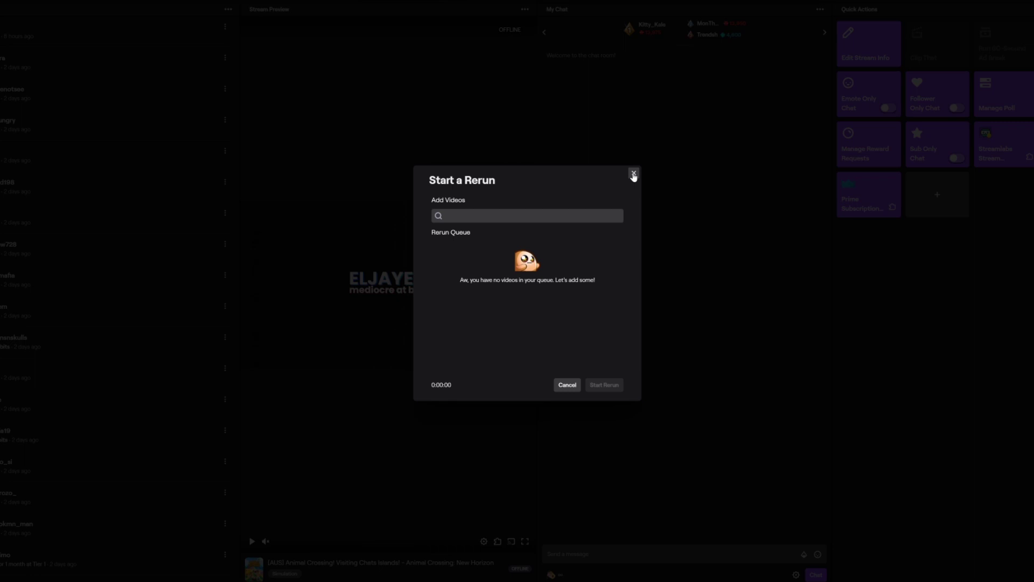
pyautogui.click(633, 174)
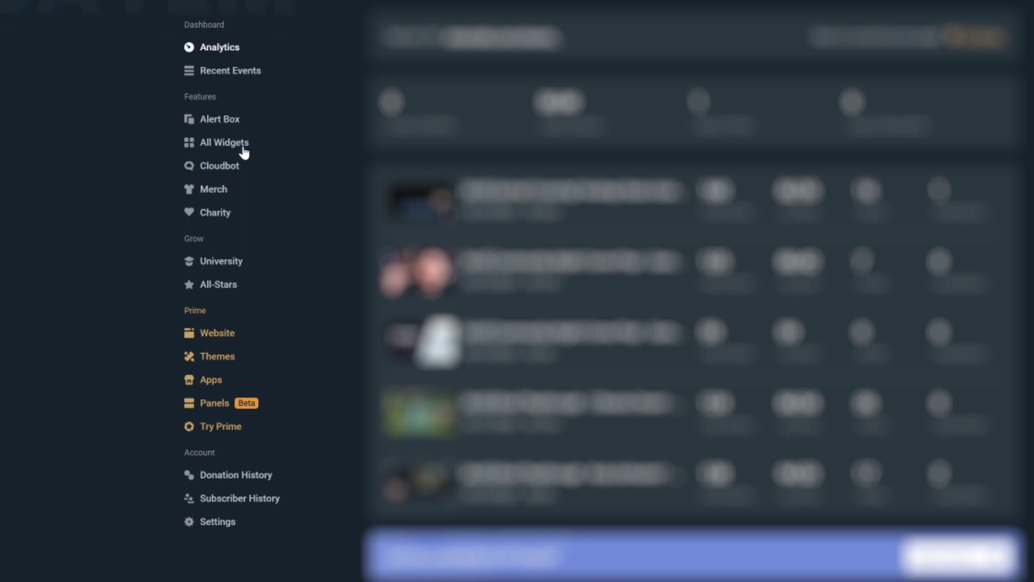
# Step: Switch to Streamlabs Cloudbot and view the settings of the existing Rerun timer without changing them
pyautogui.click(224, 171)
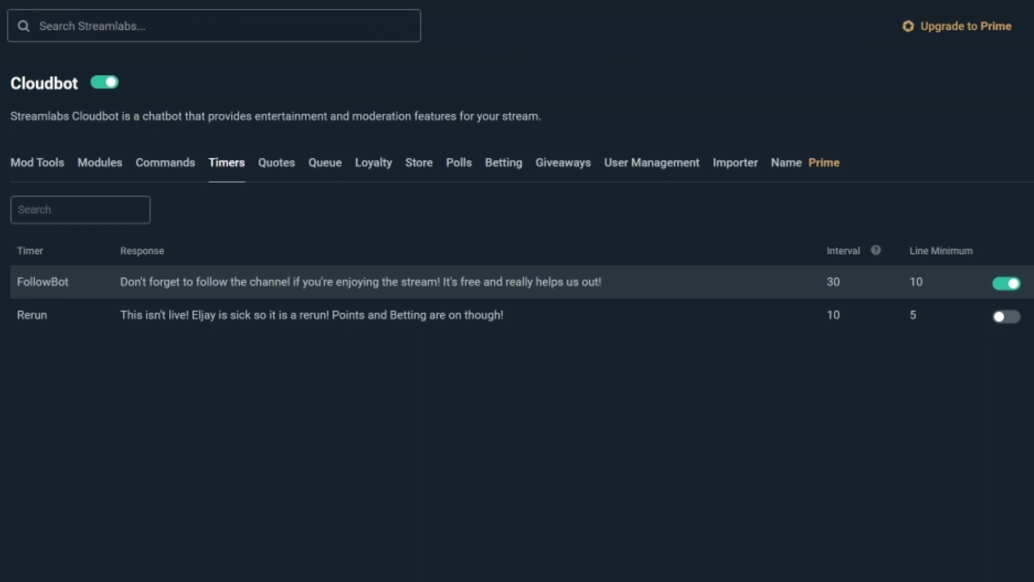
pyautogui.click(1032, 320)
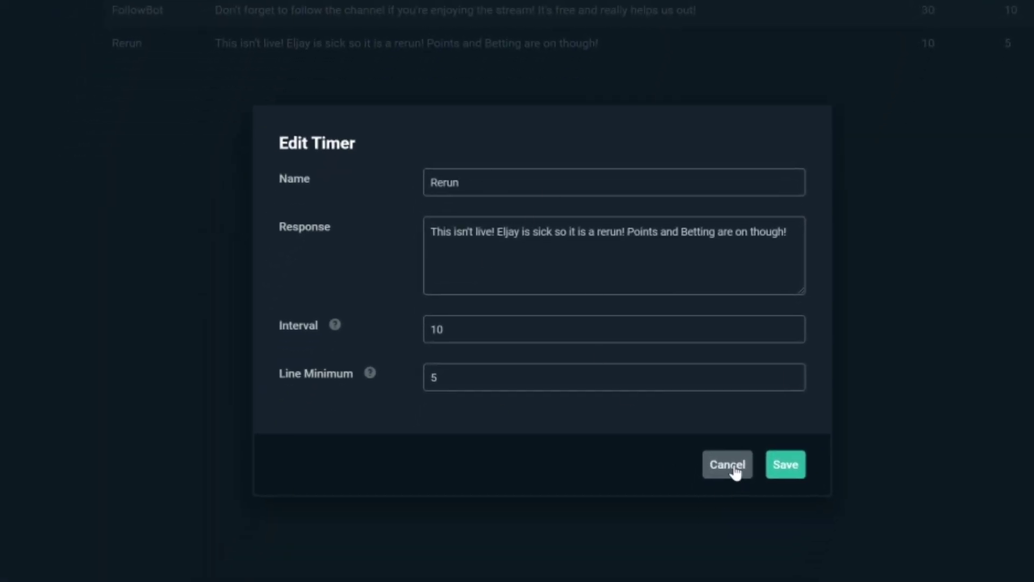
pyautogui.click(735, 473)
# Step: Start a new Cloudbot timer and name it RerunBot
pyautogui.click(1006, 213)
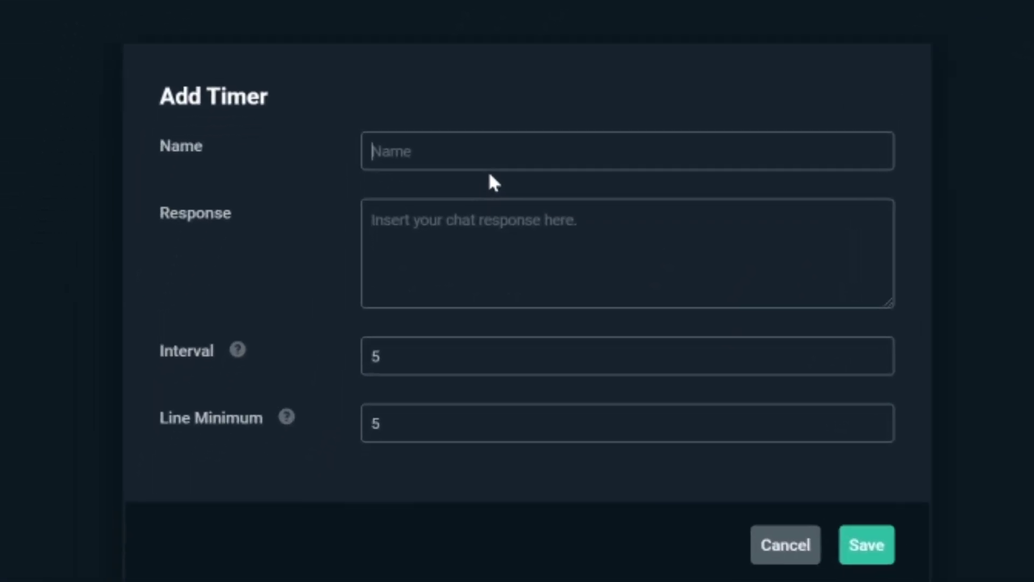
pyautogui.write('RerimBpt')
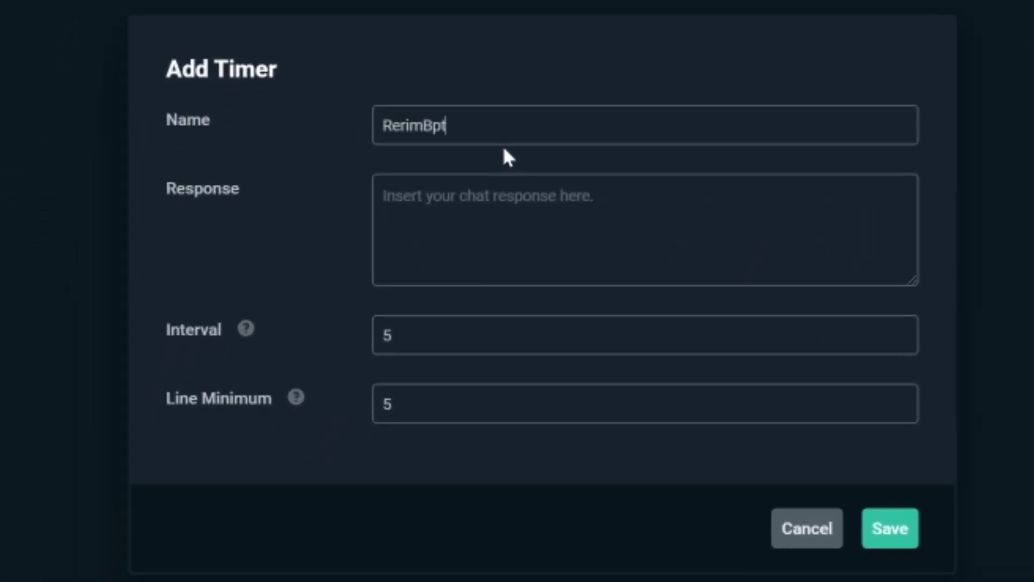
pyautogui.press('BackSpace')
pyautogui.press('BackSpace')
pyautogui.press('BackSpace')
pyautogui.press('BackSpace')
pyautogui.press('BackSpace')
pyautogui.write('unBot')
pyautogui.press('Tab')
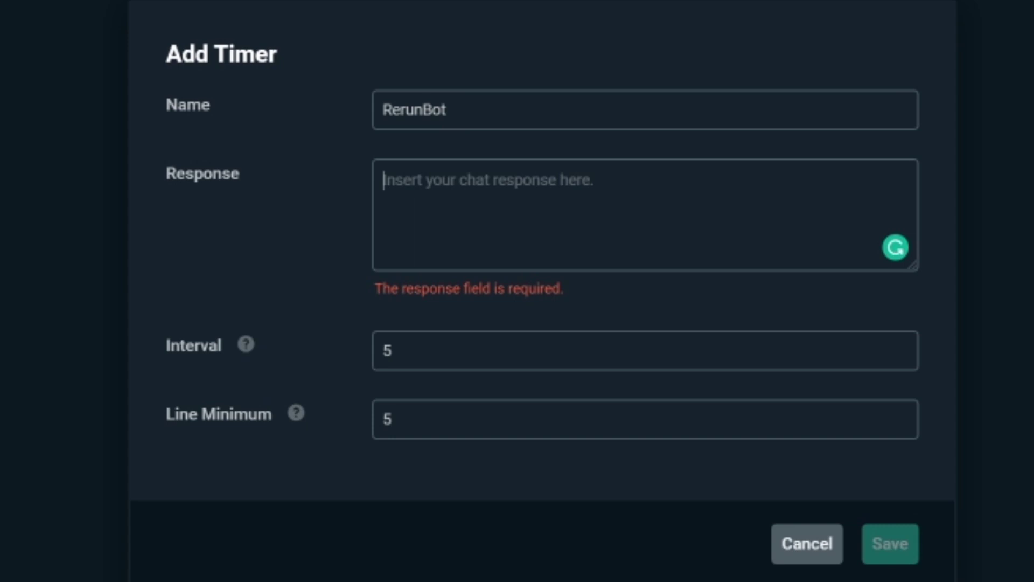
# Step: Set the response to "This is a rerun! Eljay is nursing a hangover, don't drink kids!", the interval to 30 and the line minimum to 5
pyautogui.write("This is a rerun! Eljay is nursing a hangover, don't drink kids!")
pyautogui.press('Tab')
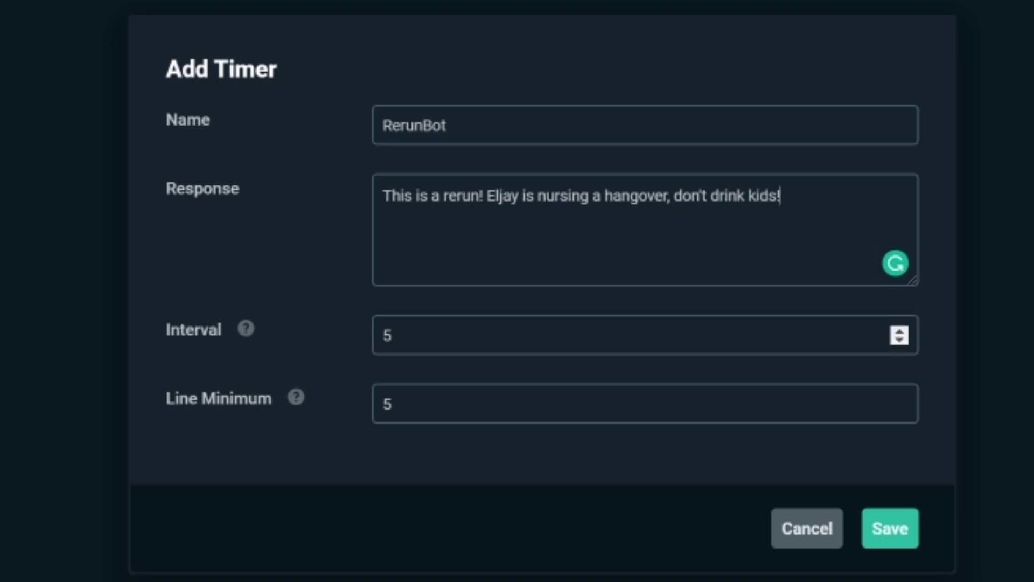
pyautogui.write('30')
pyautogui.press('Tab')
pyautogui.press('BackSpace')
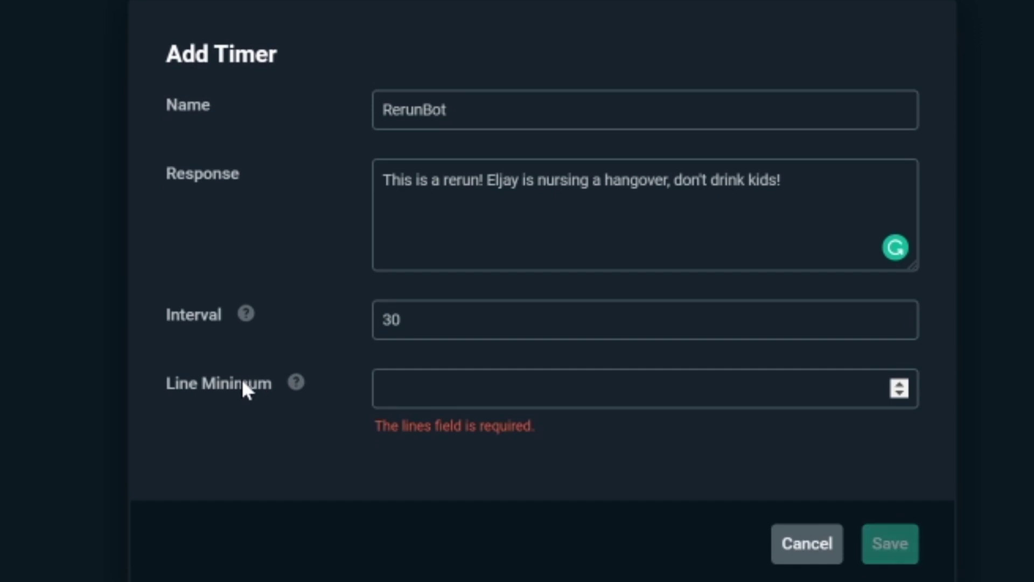
pyautogui.write('5')
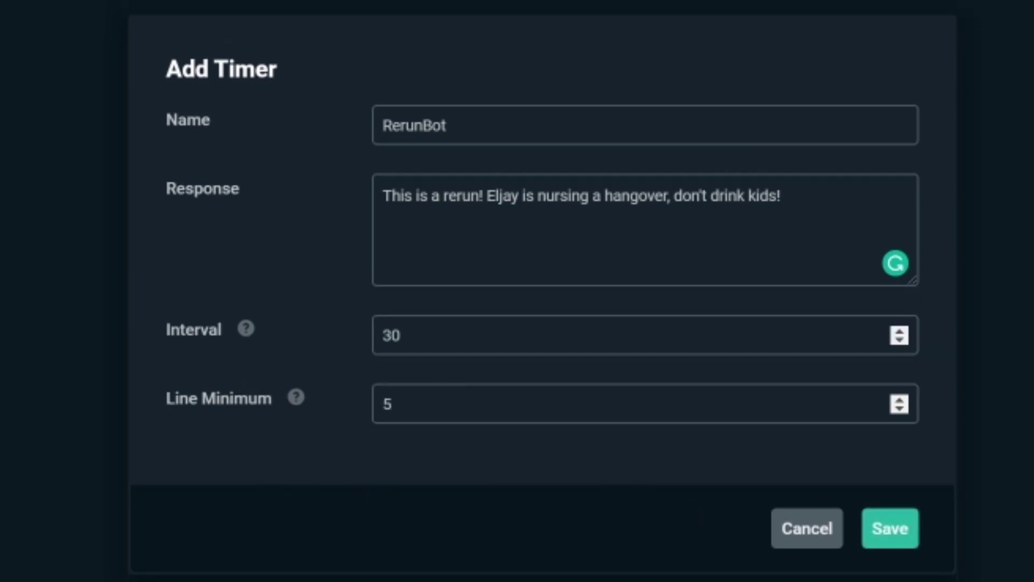
# Step: Set the RerunBot timer's interval to 15 and save the timer
pyautogui.hotkey('shift', 'Tab')
pyautogui.press('BackSpace')
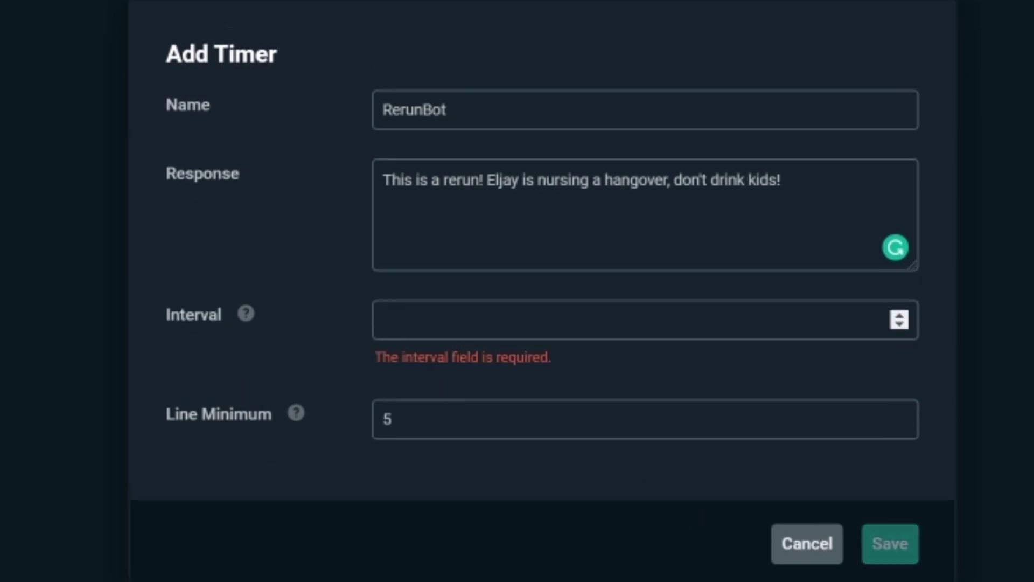
pyautogui.write('15')
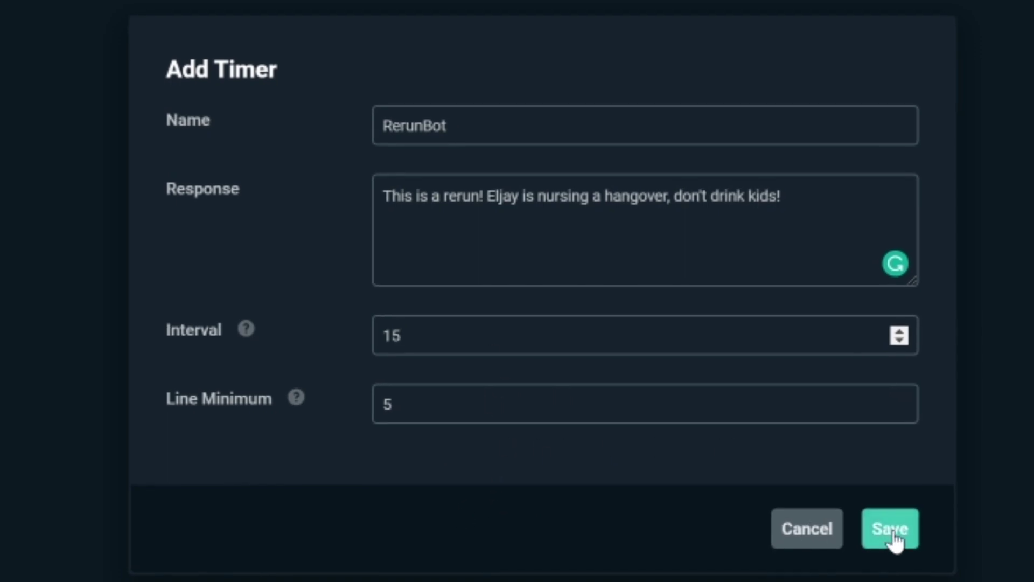
pyautogui.click(892, 533)
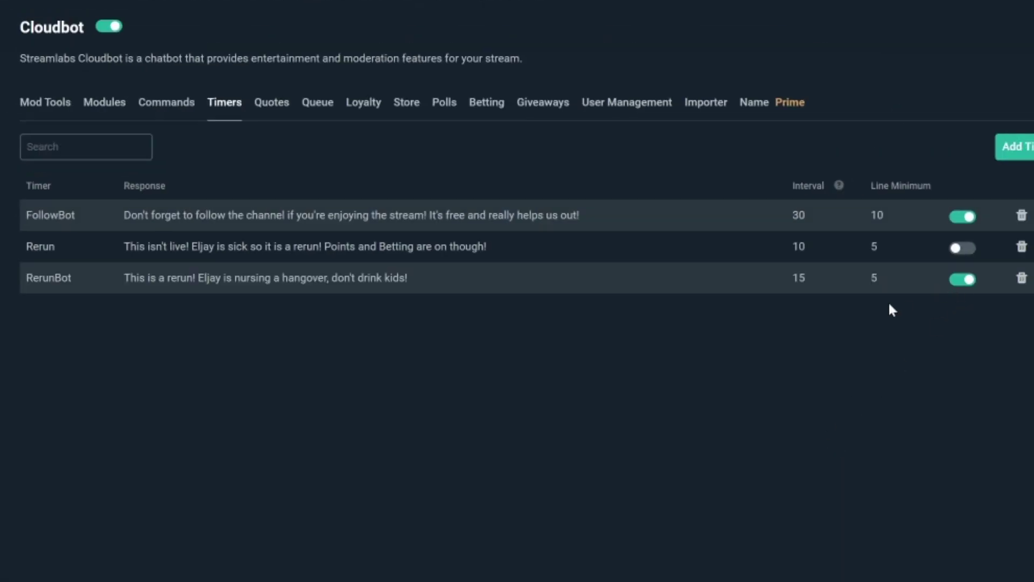
# Step: Disable the RerunBot timer and delete it from the timer list
pyautogui.click(964, 281)
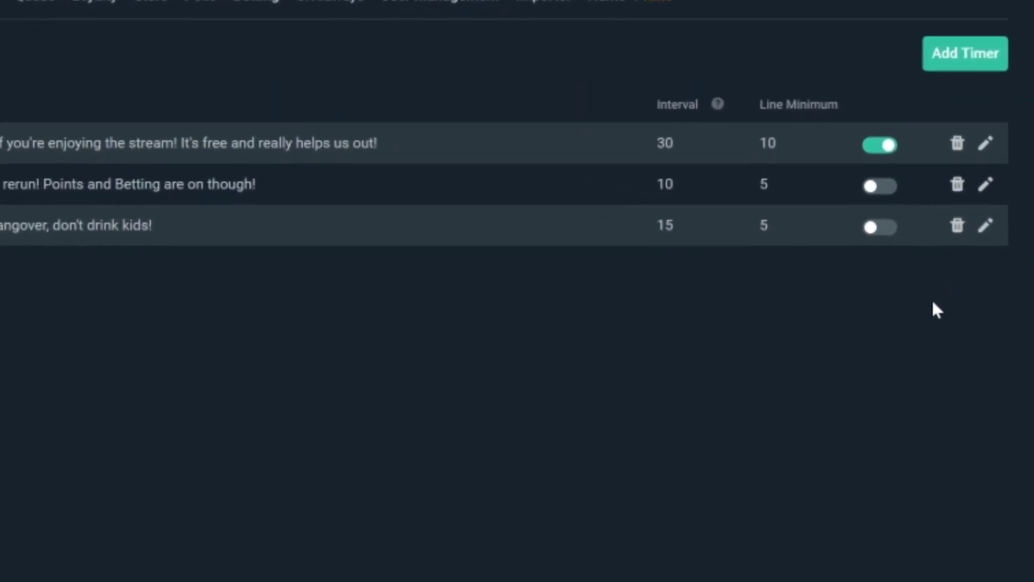
pyautogui.click(951, 219)
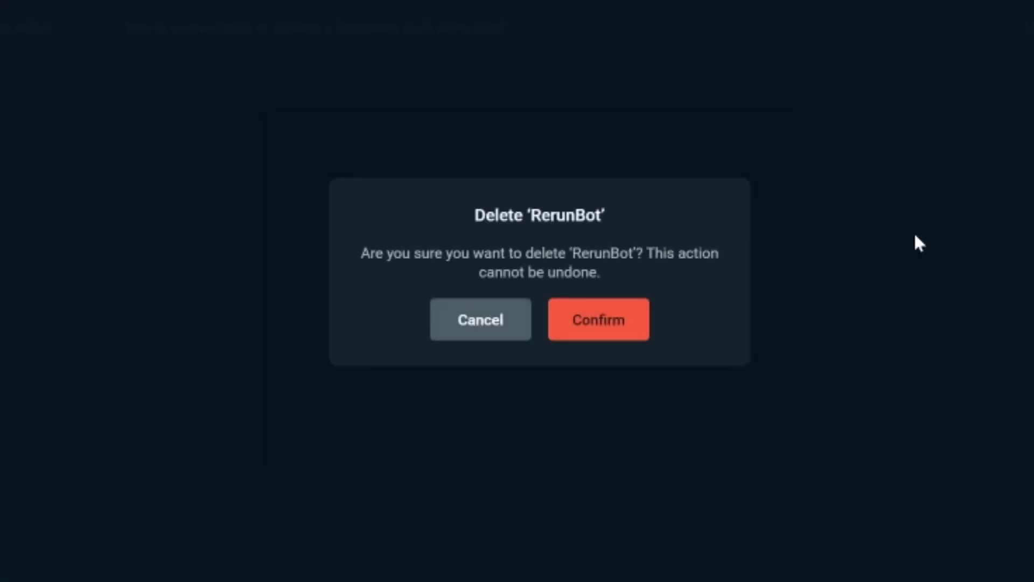
pyautogui.click(625, 326)
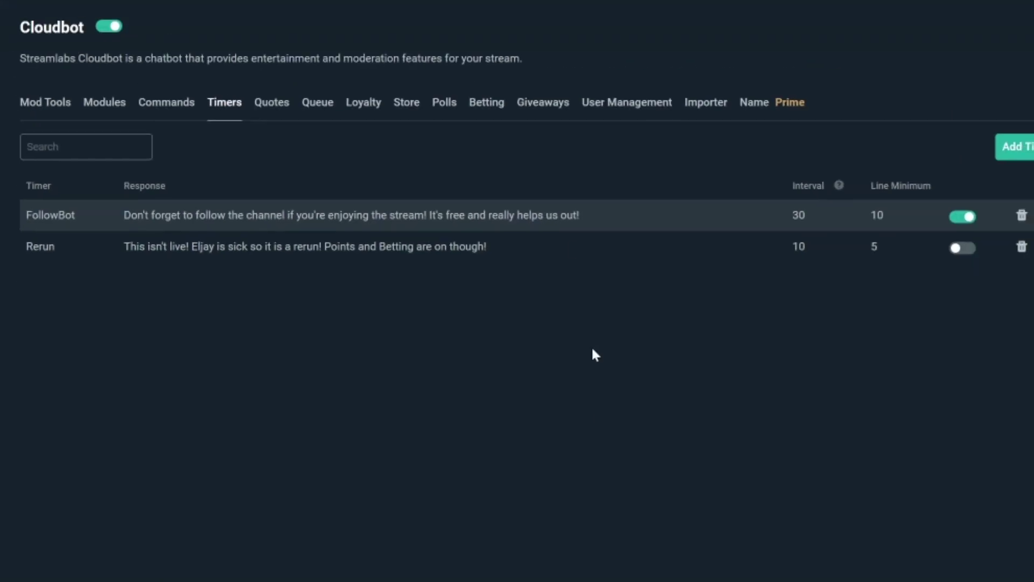